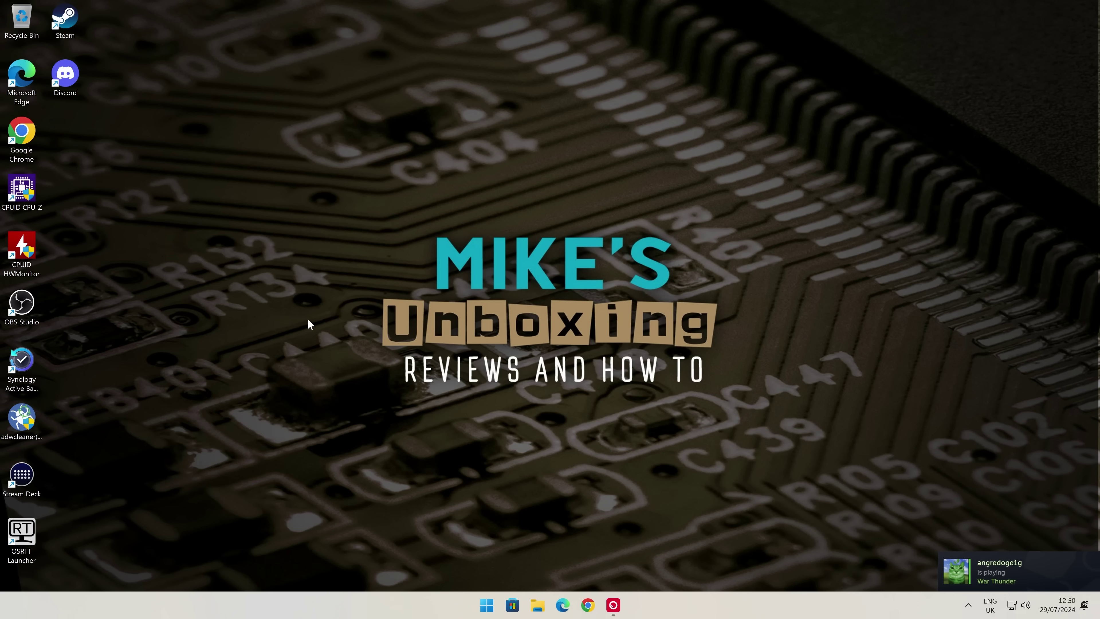
- Search Google in Chrome for 'amd chipset drivers' and open AMD's Drivers and Support result
left_click(589, 605)
left_click(445, 251)
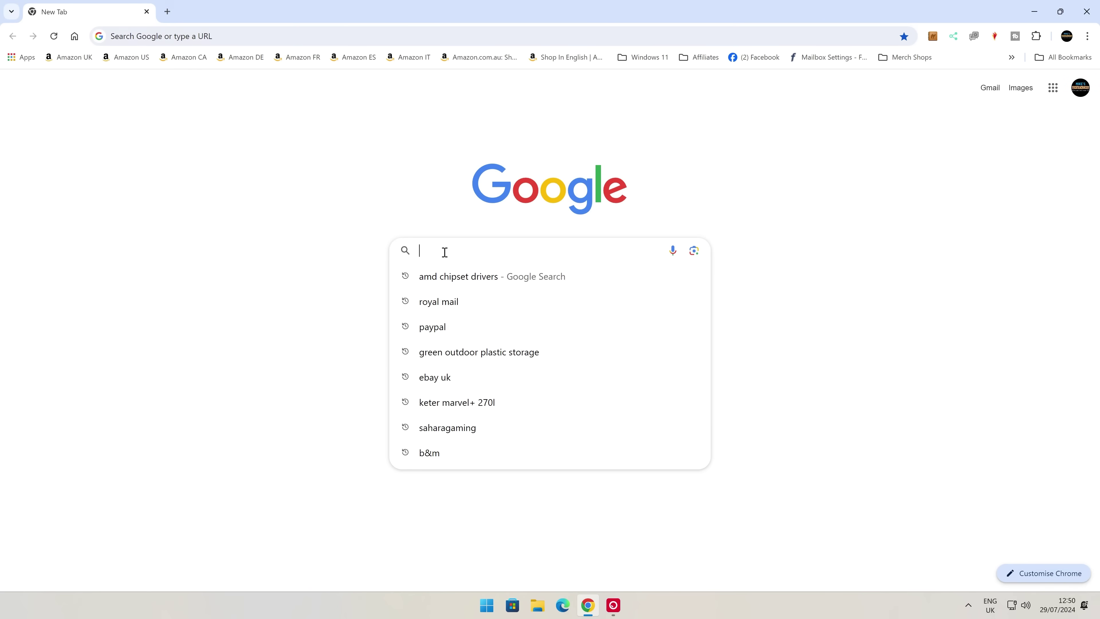
left_click(449, 277)
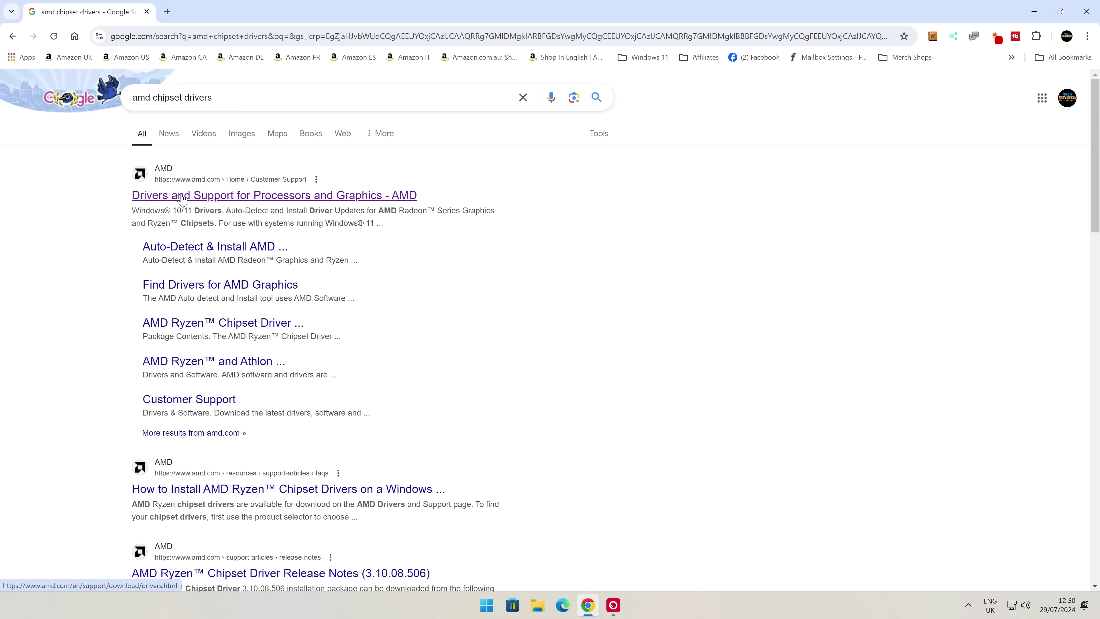
left_click(182, 196)
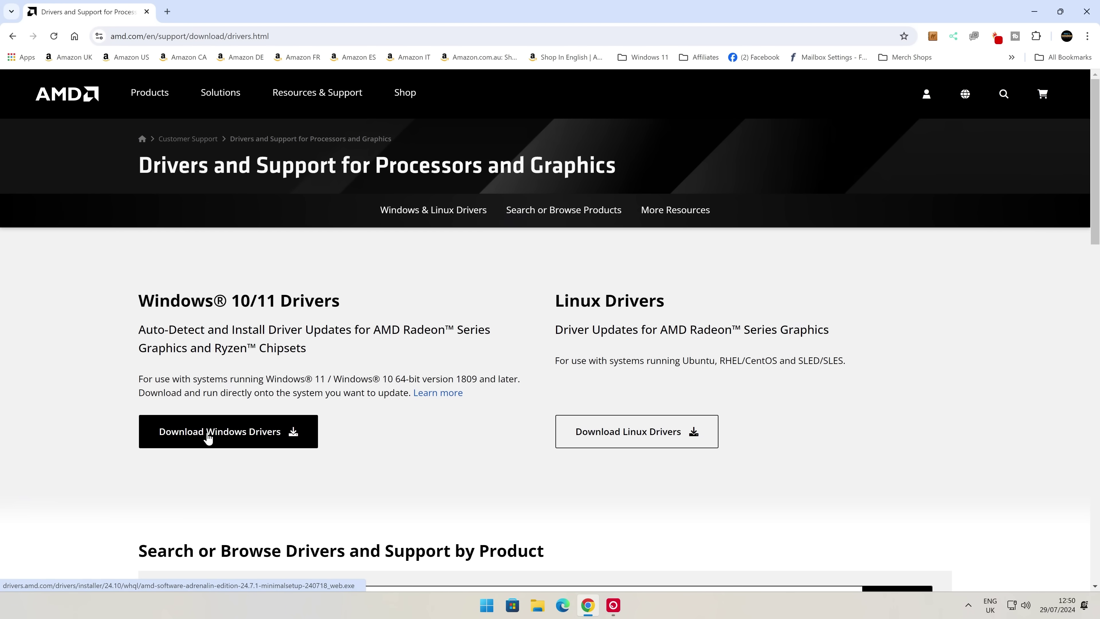
scroll(208, 438, "down", 8)
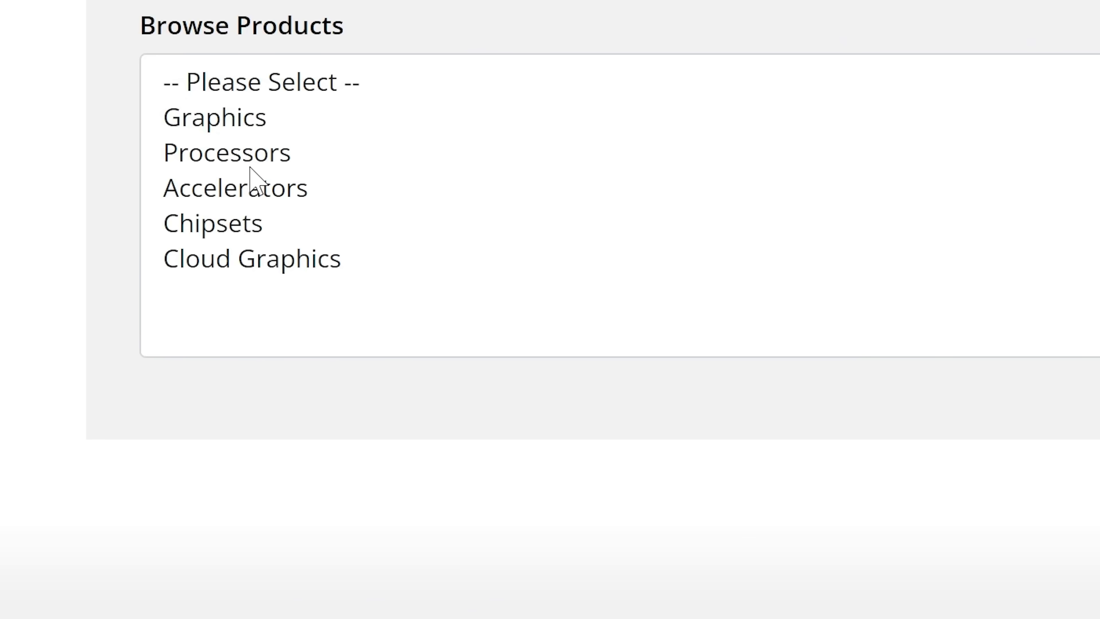
left_click(230, 234)
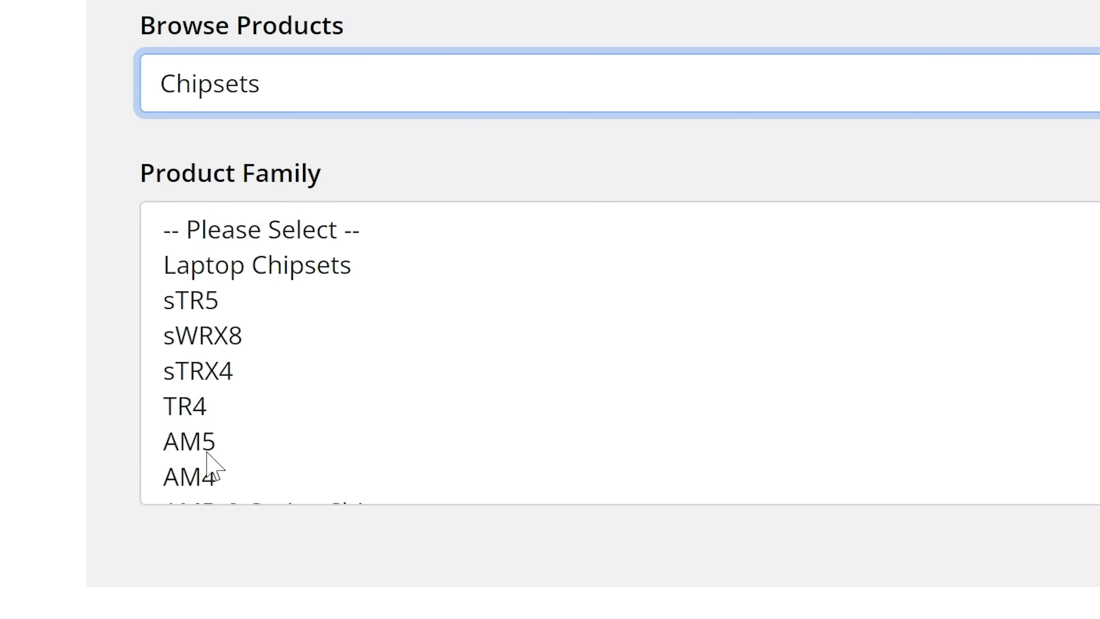
left_click(189, 486)
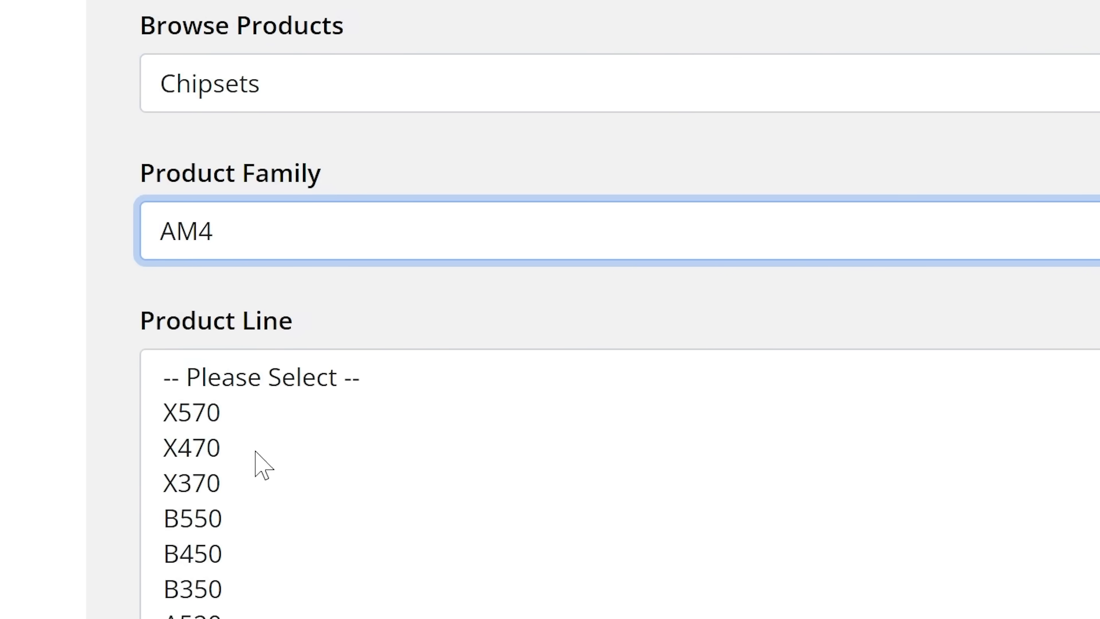
left_click(192, 519)
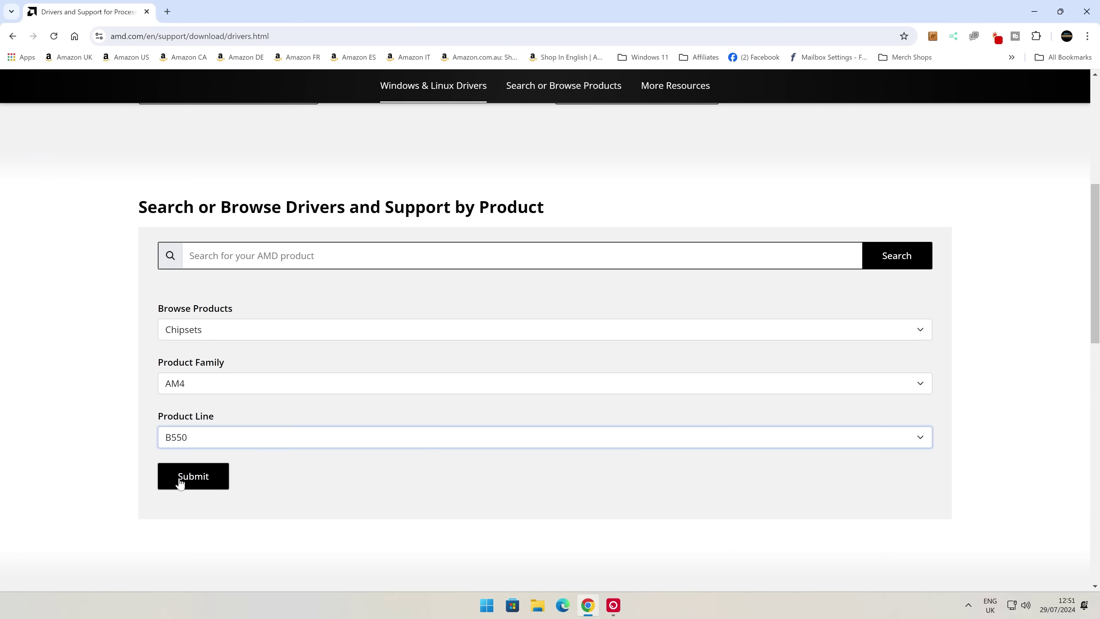
left_click(198, 498)
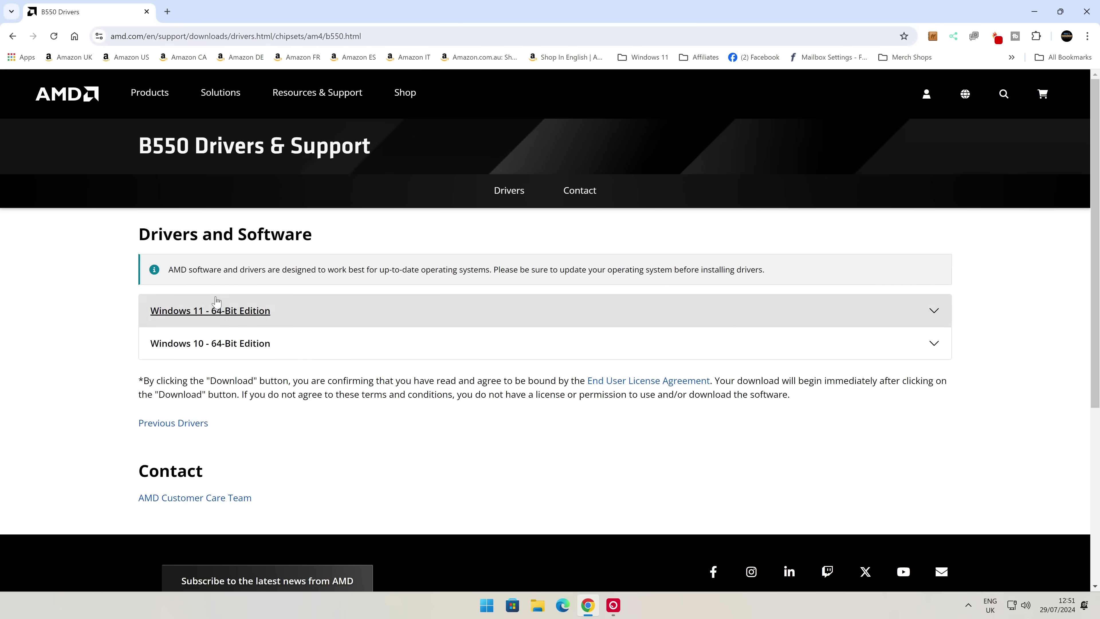
key("alt+Left")
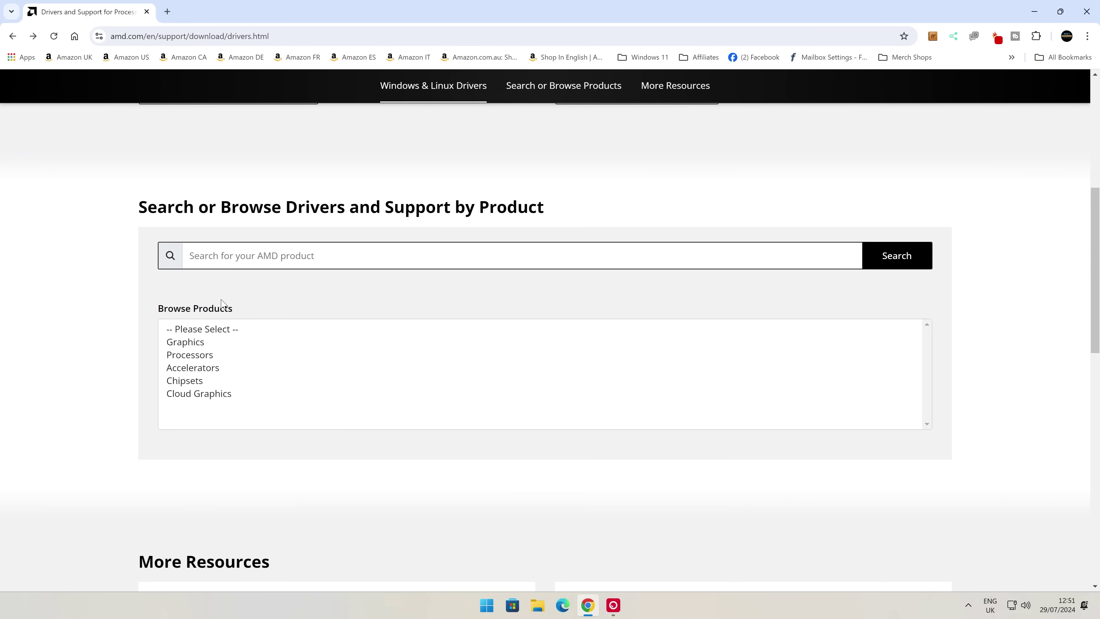
- Download the Adrenalin auto-detect Windows driver installer to the Desktop, then minimize Chrome
key("alt+Left")
left_click(195, 200)
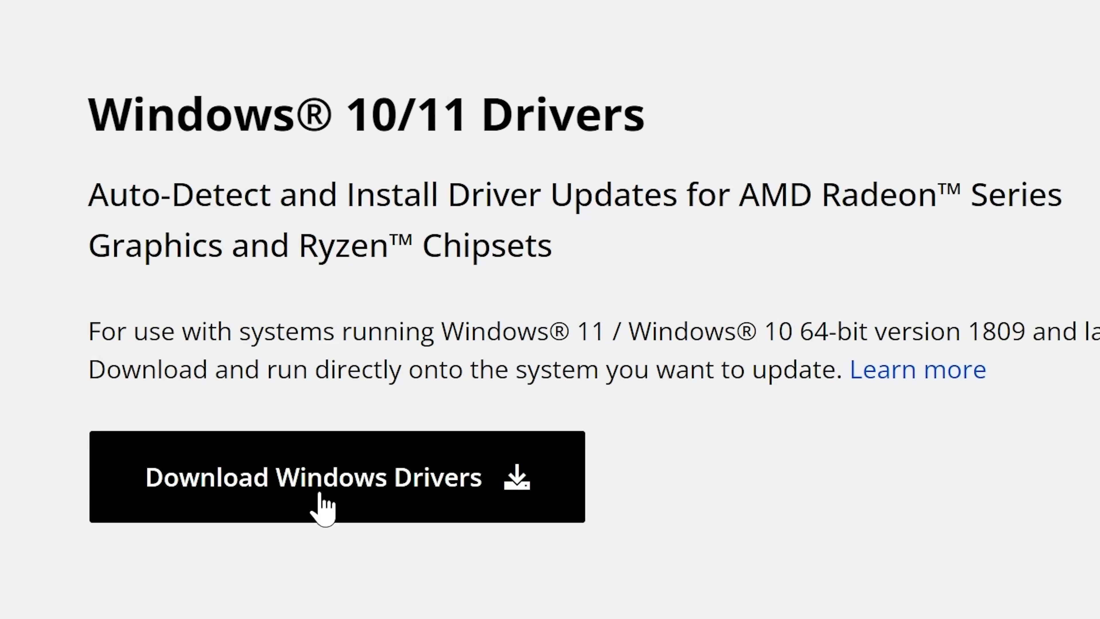
left_click(319, 494)
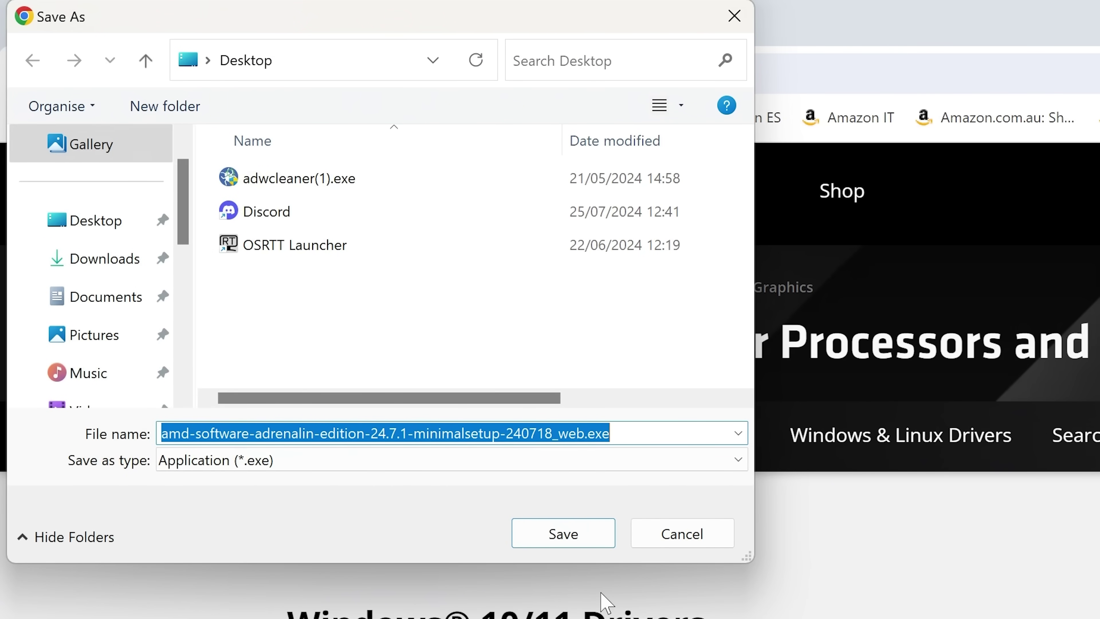
left_click(571, 538)
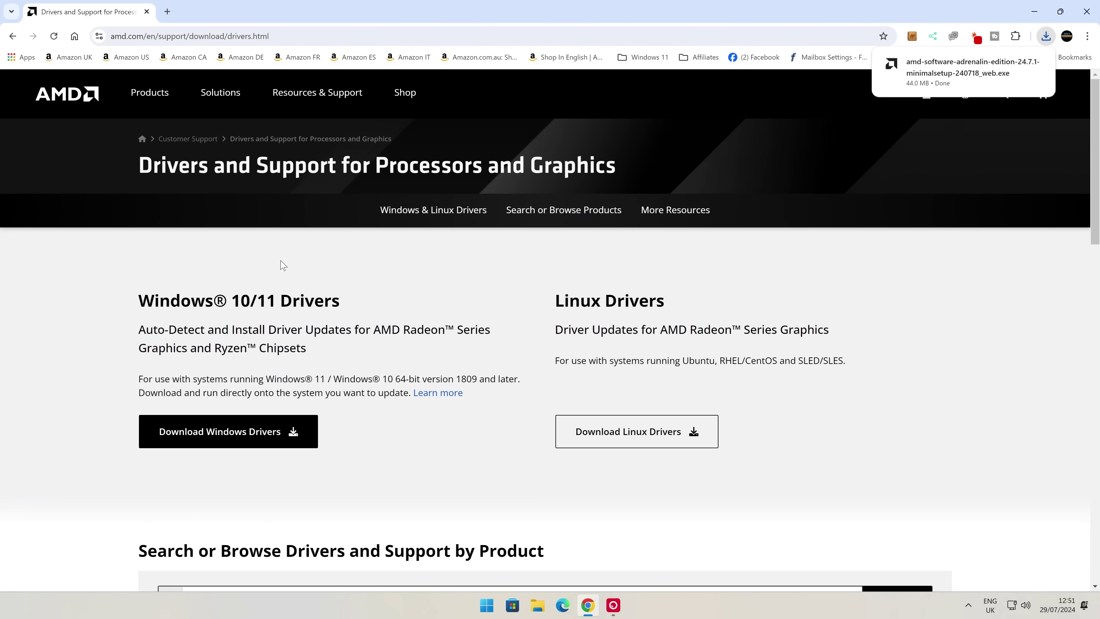
left_click(1035, 11)
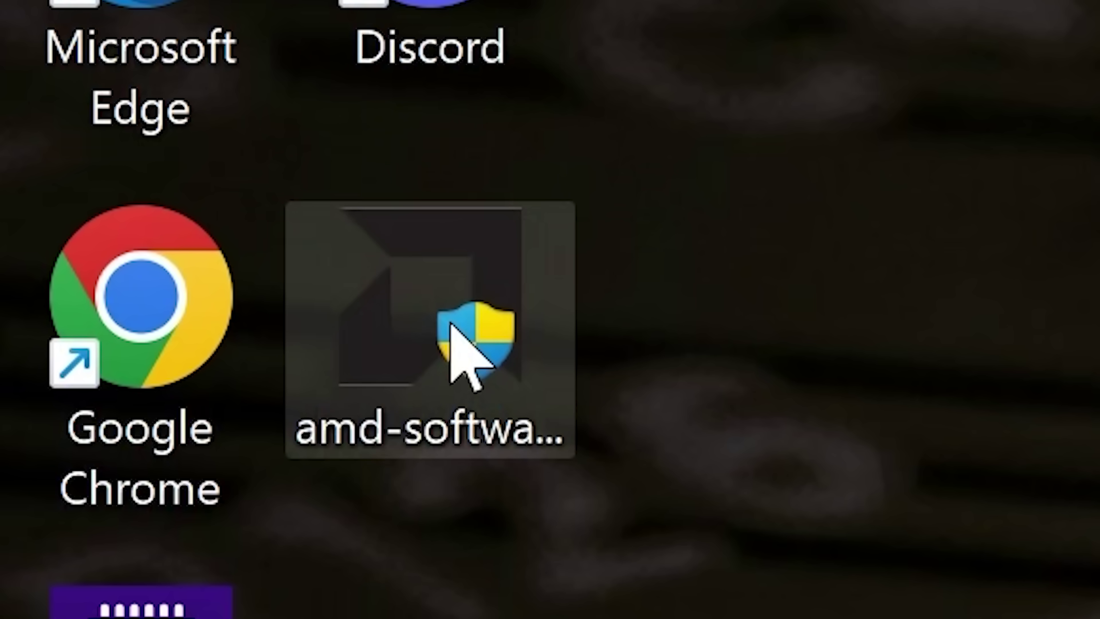
- Run the amd-software installer with administrator approval and install to the default destination folder
double_click(450, 325)
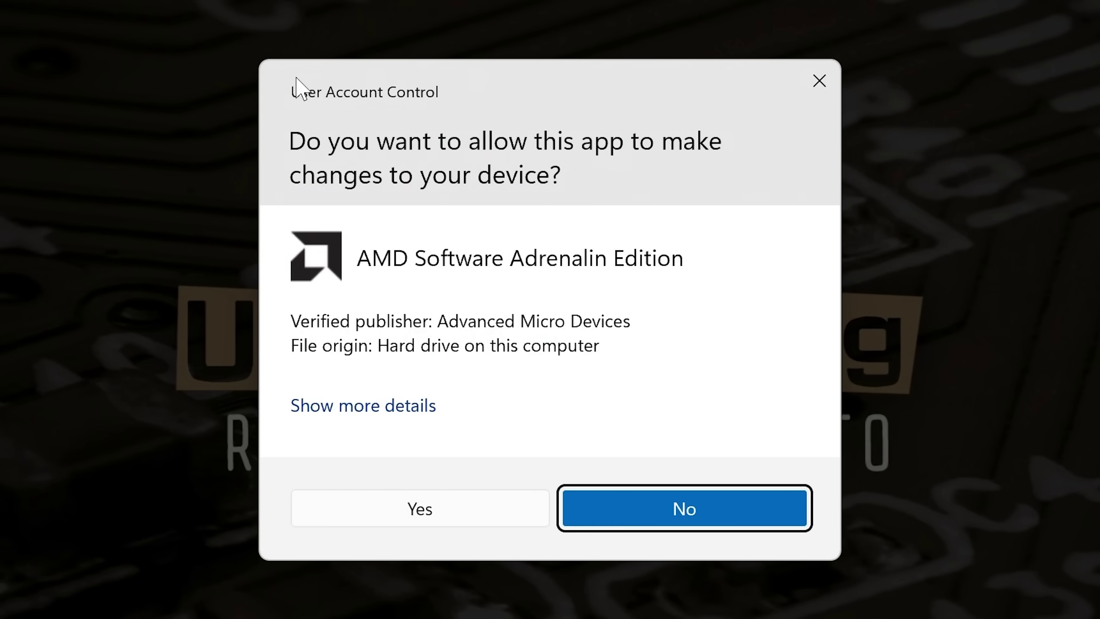
left_click(435, 510)
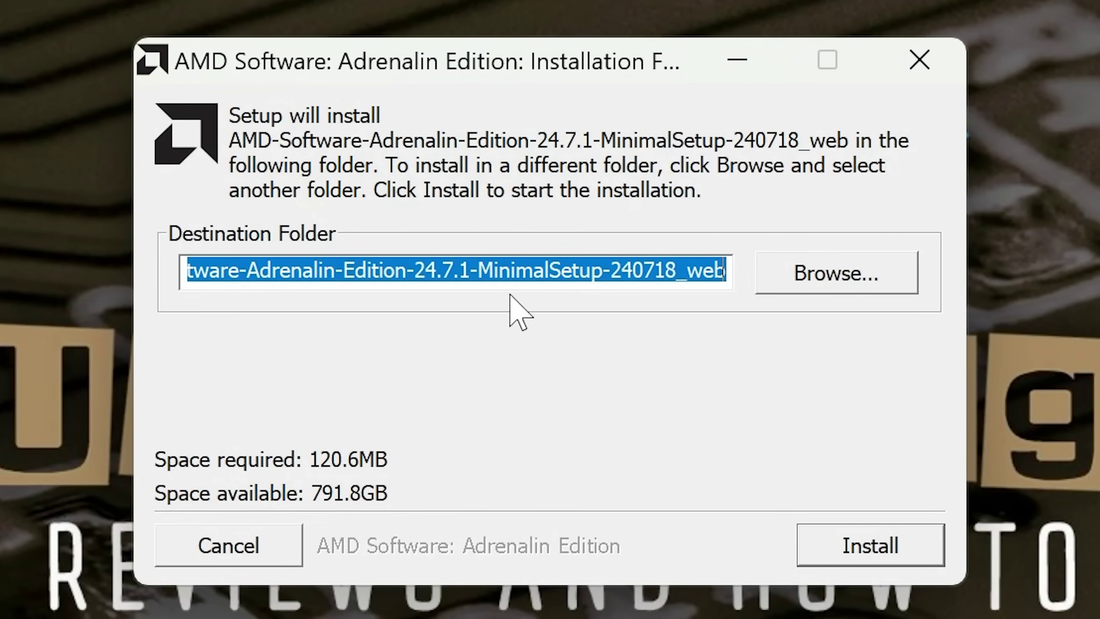
left_click(837, 543)
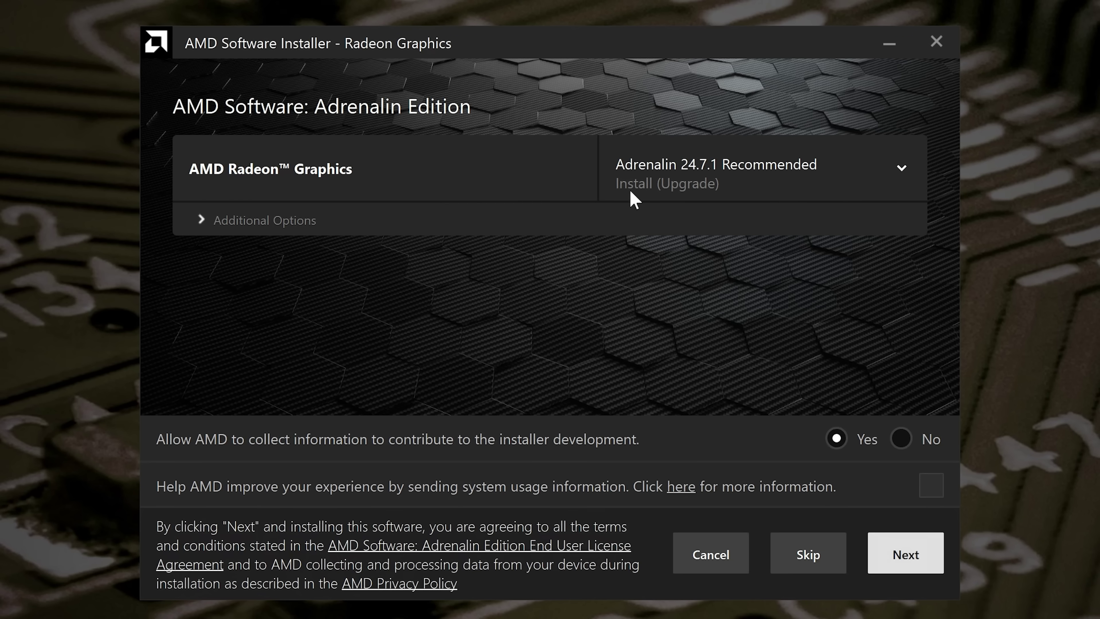
- Keep Adrenalin 24.7.1 Recommended as the driver version to install
mouse_move(687, 178)
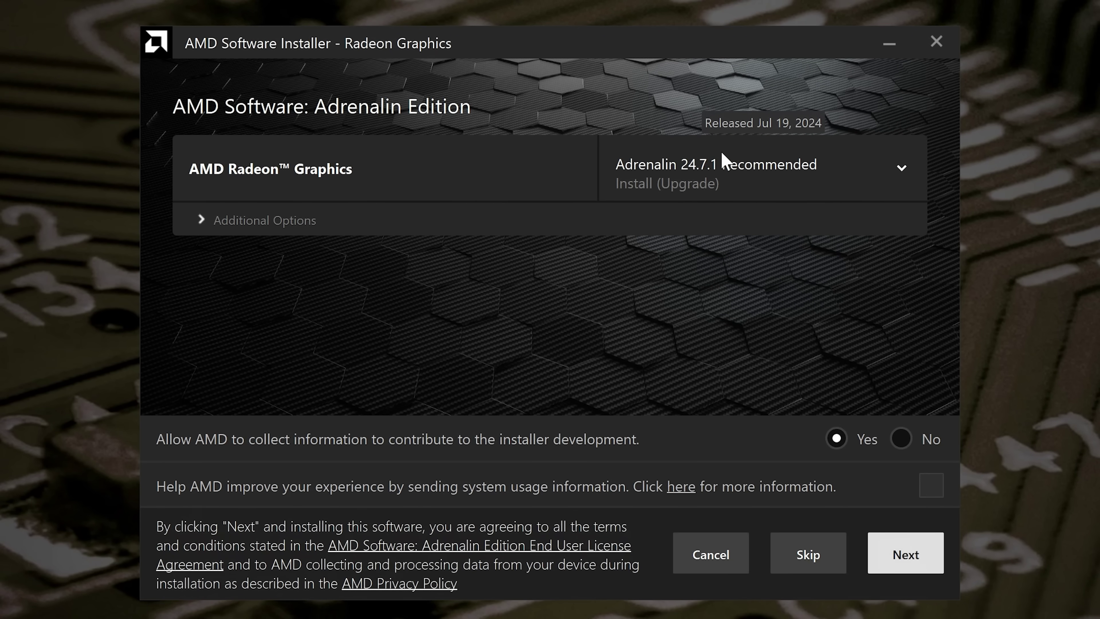
left_click(761, 168)
left_click(761, 170)
left_click(761, 168)
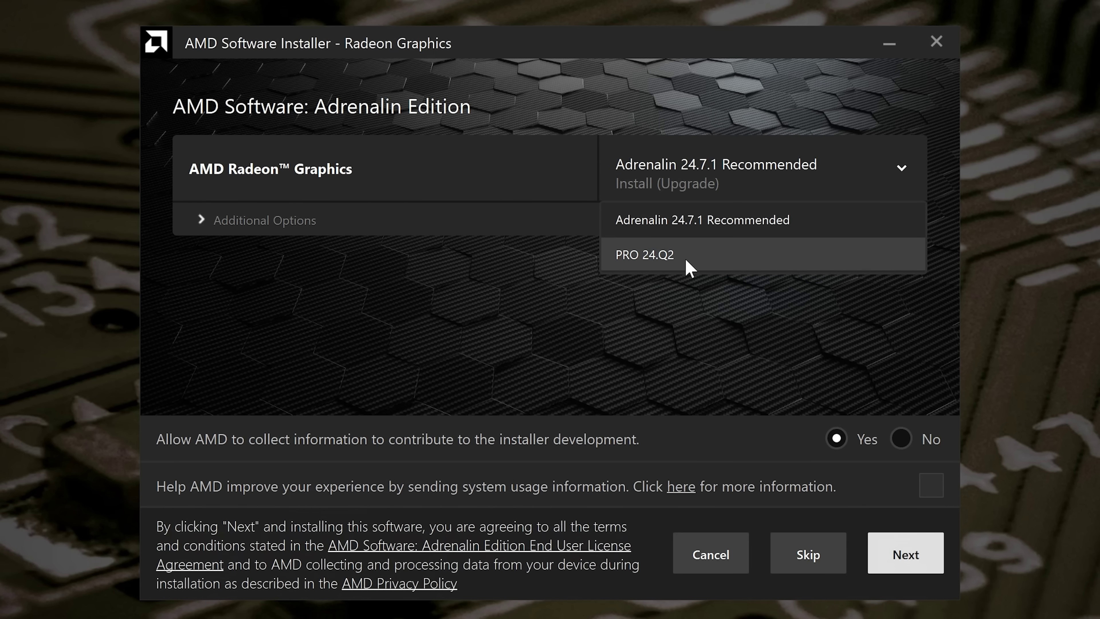
left_click(667, 224)
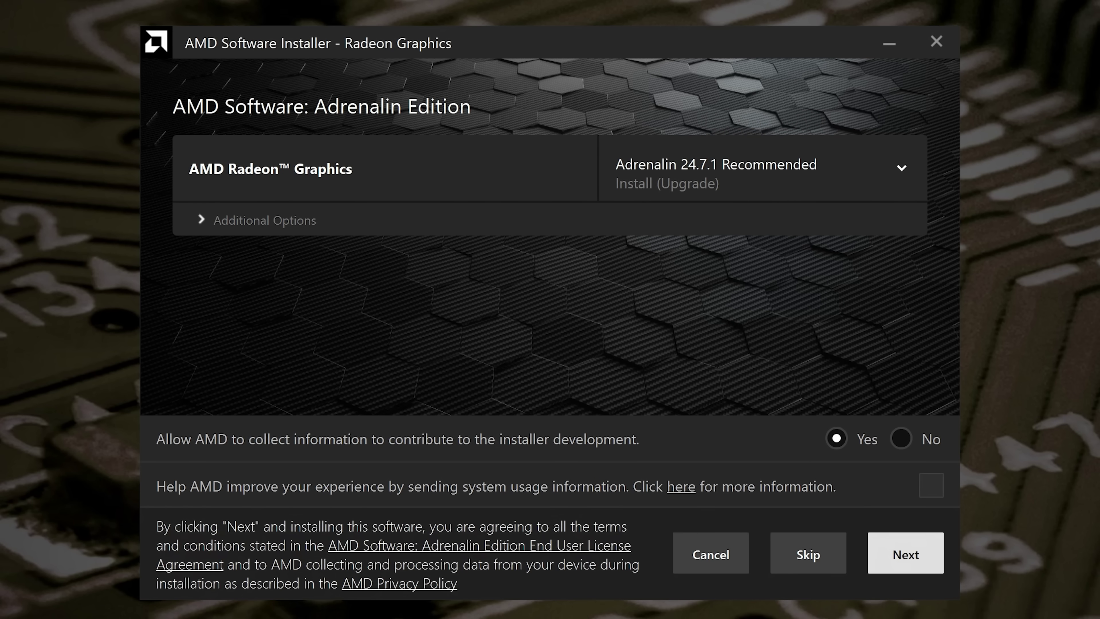
- Keep the Full Install type, decline data collection, and continue
left_click(198, 220)
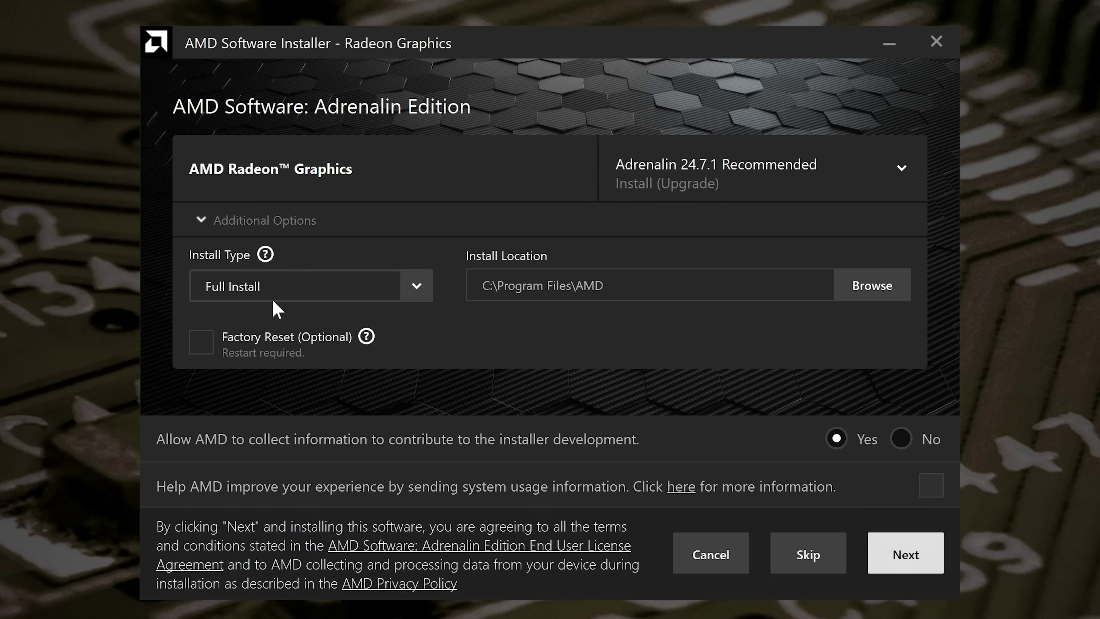
left_click(415, 287)
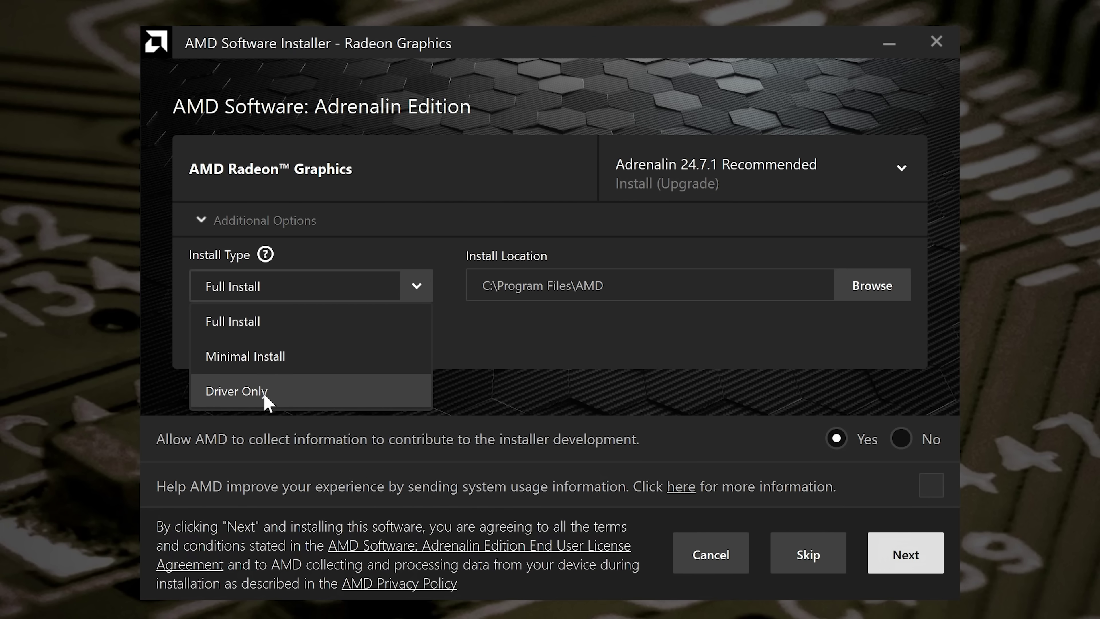
left_click(237, 323)
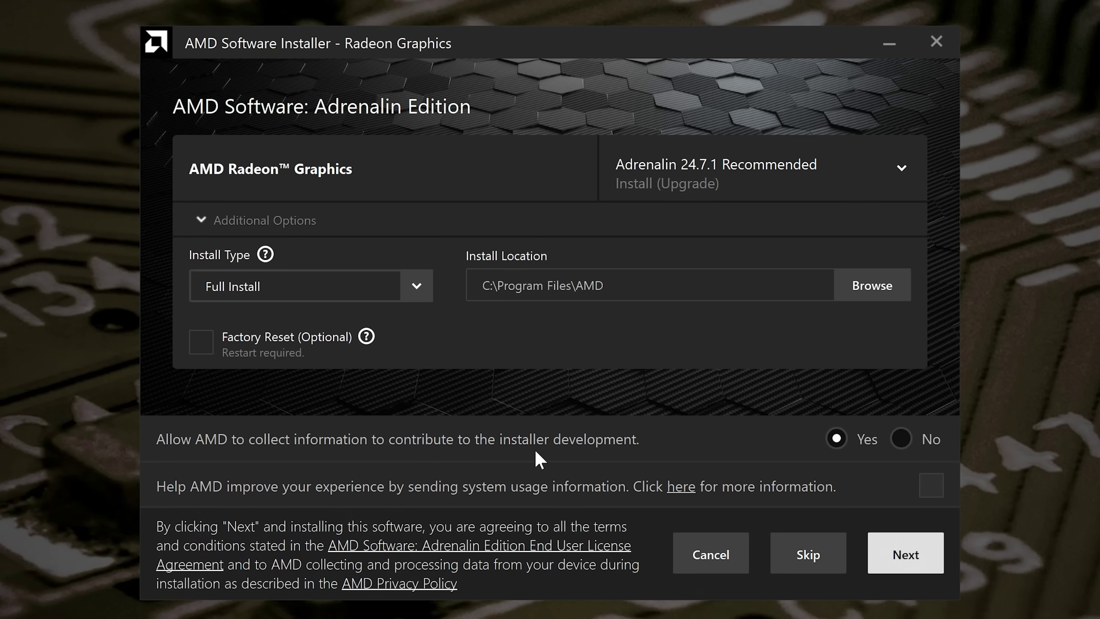
left_click(911, 443)
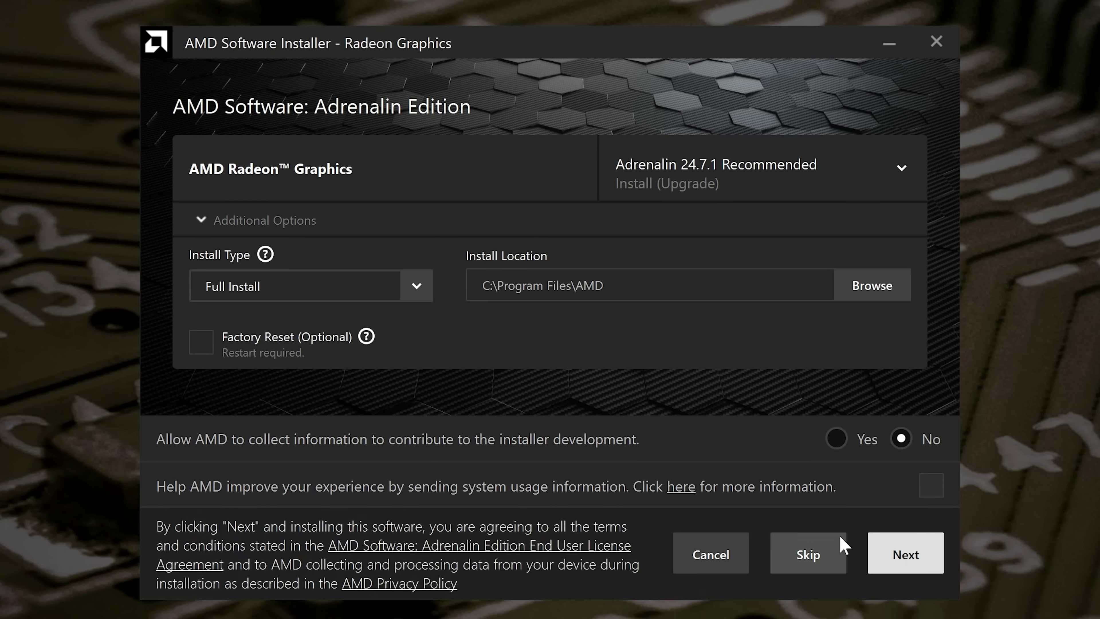
left_click(895, 559)
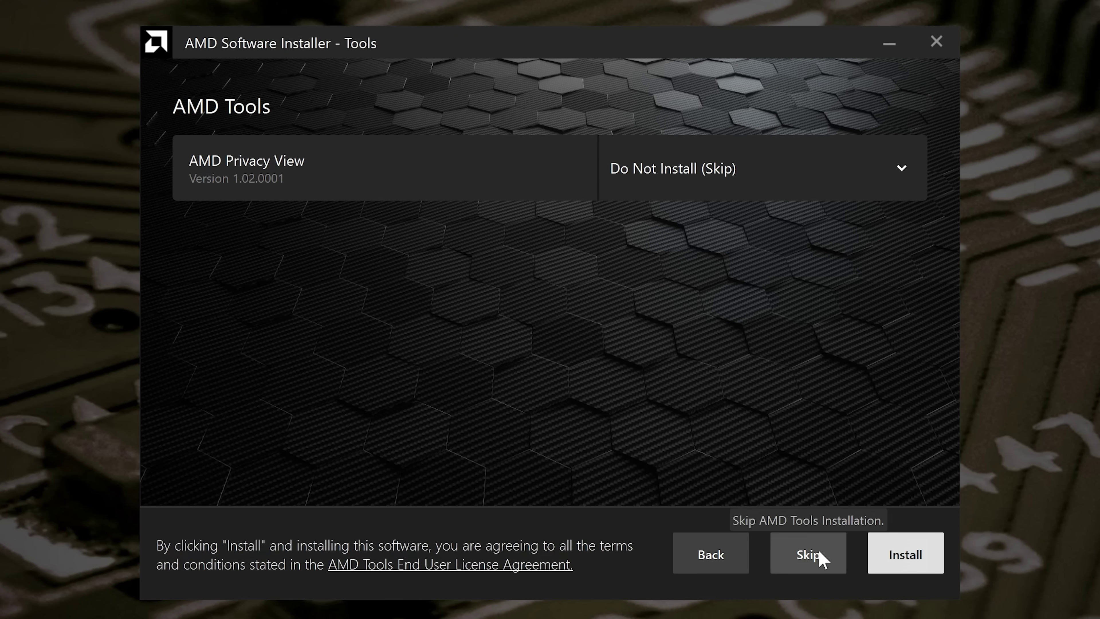
- Skip AMD Privacy View, then toggle the GPIO, PSP and PPM driver cards, leaving all five chipset drivers checked
left_click(893, 554)
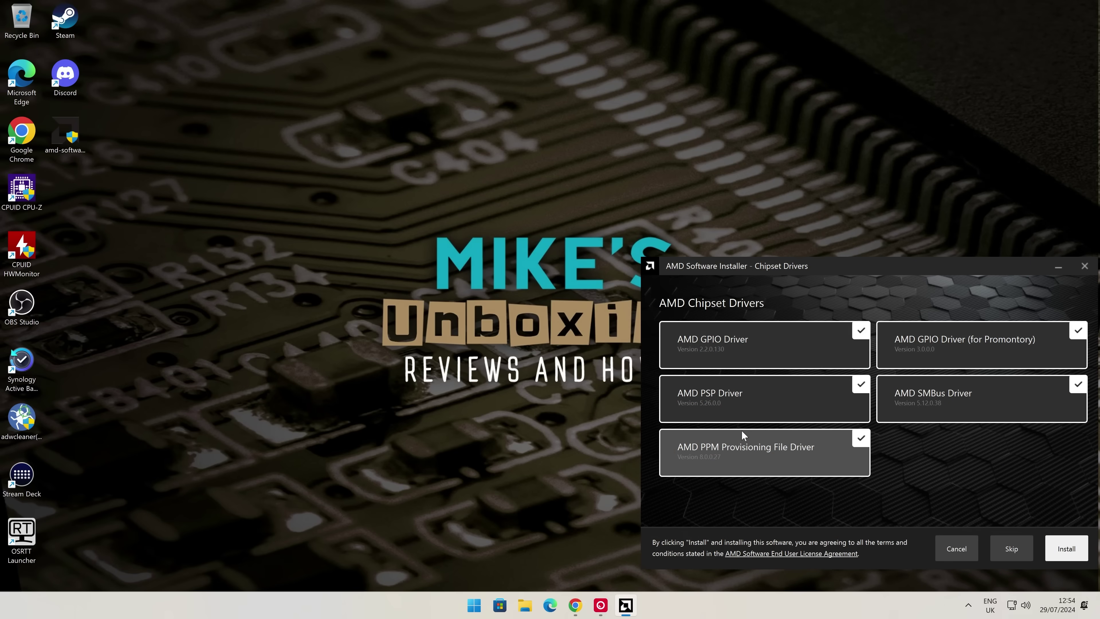
left_click_drag(741, 261, 433, 176)
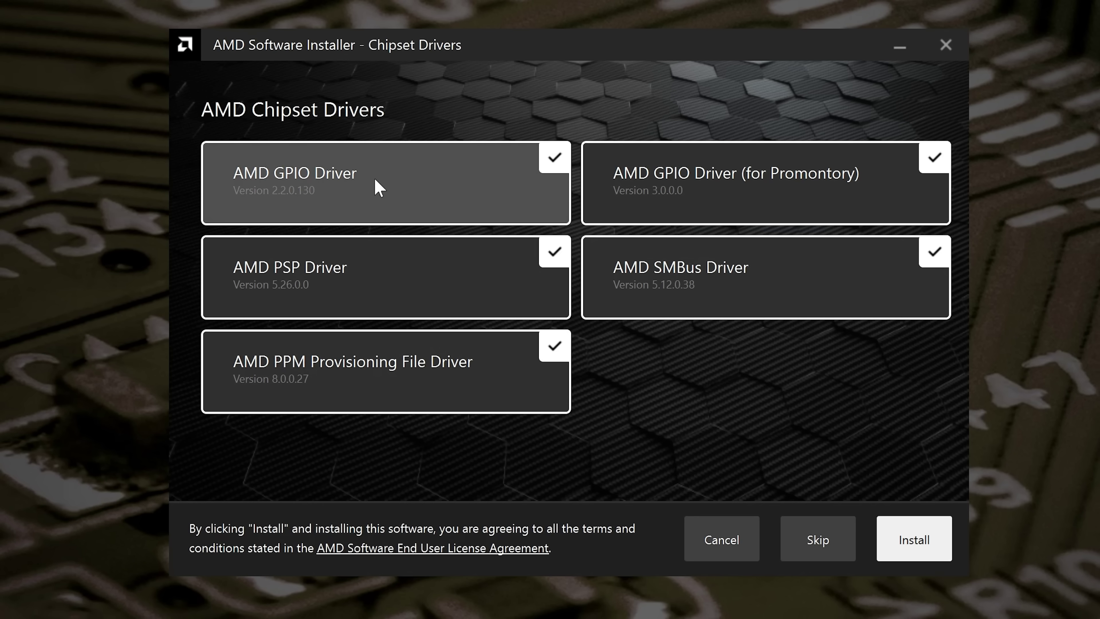
mouse_move(412, 186)
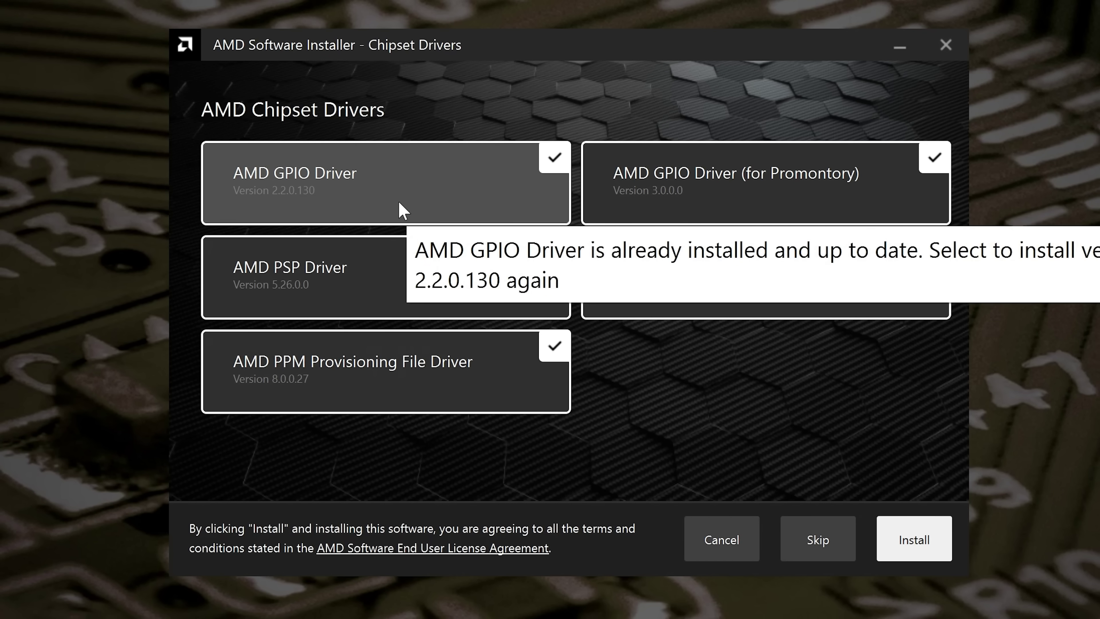
mouse_move(321, 291)
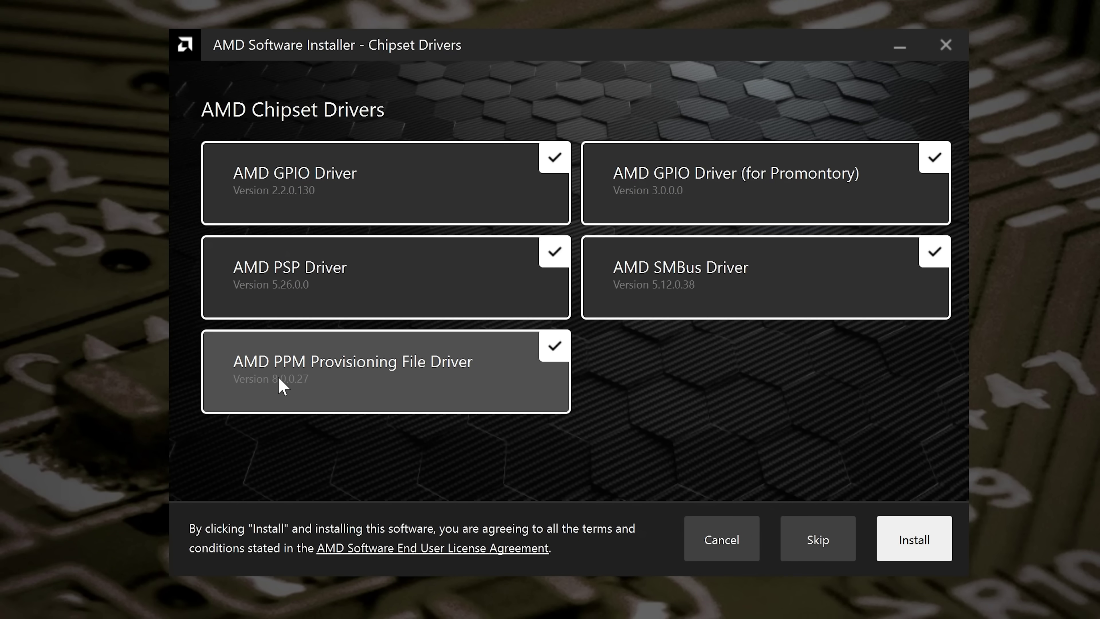
mouse_move(296, 389)
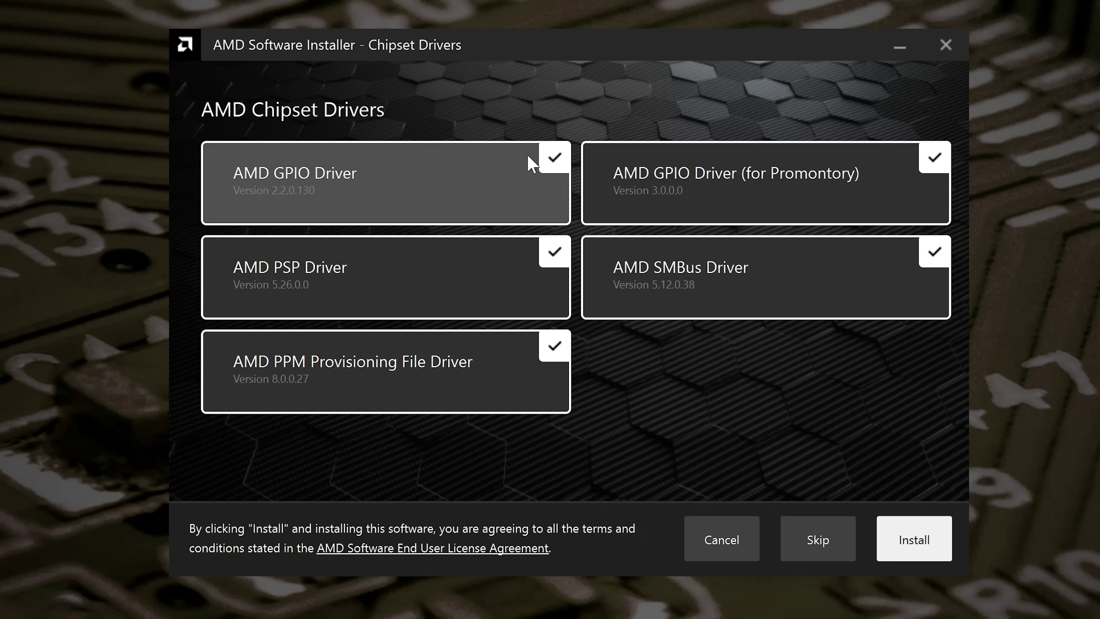
left_click(562, 162)
left_click(551, 262)
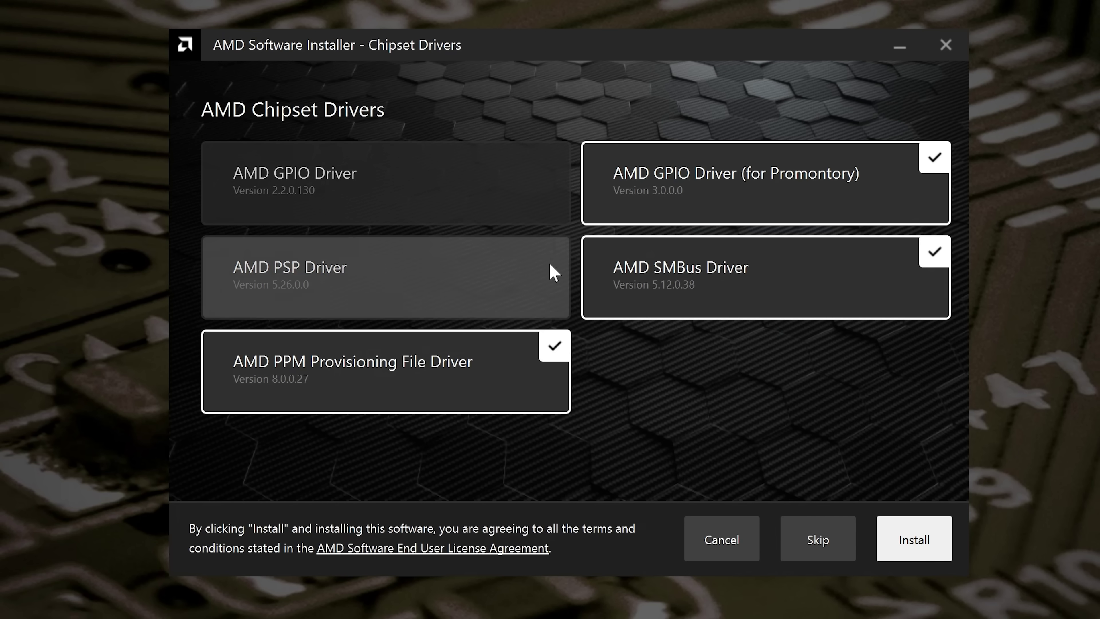
left_click(555, 361)
left_click(555, 190)
left_click(556, 265)
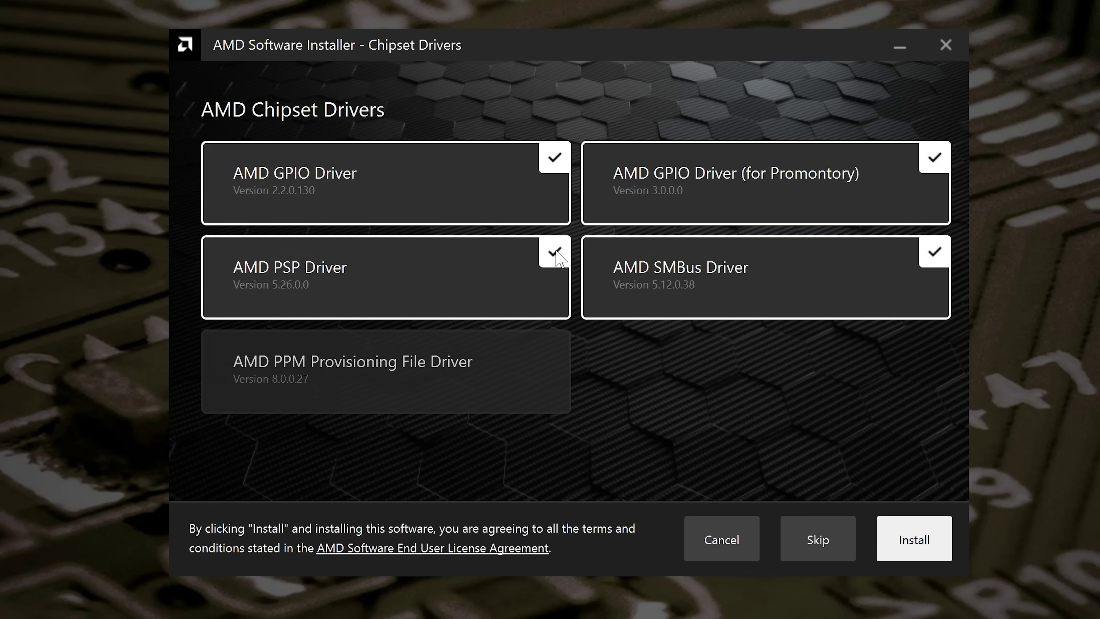
left_click(556, 346)
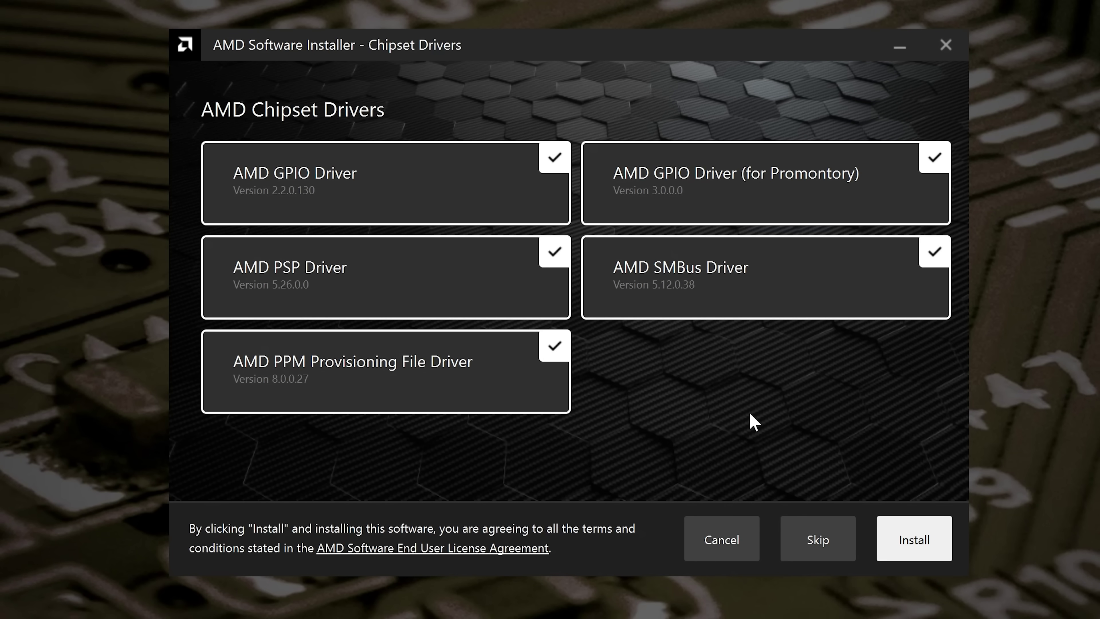
- Begin installing the five selected chipset drivers
left_click(910, 545)
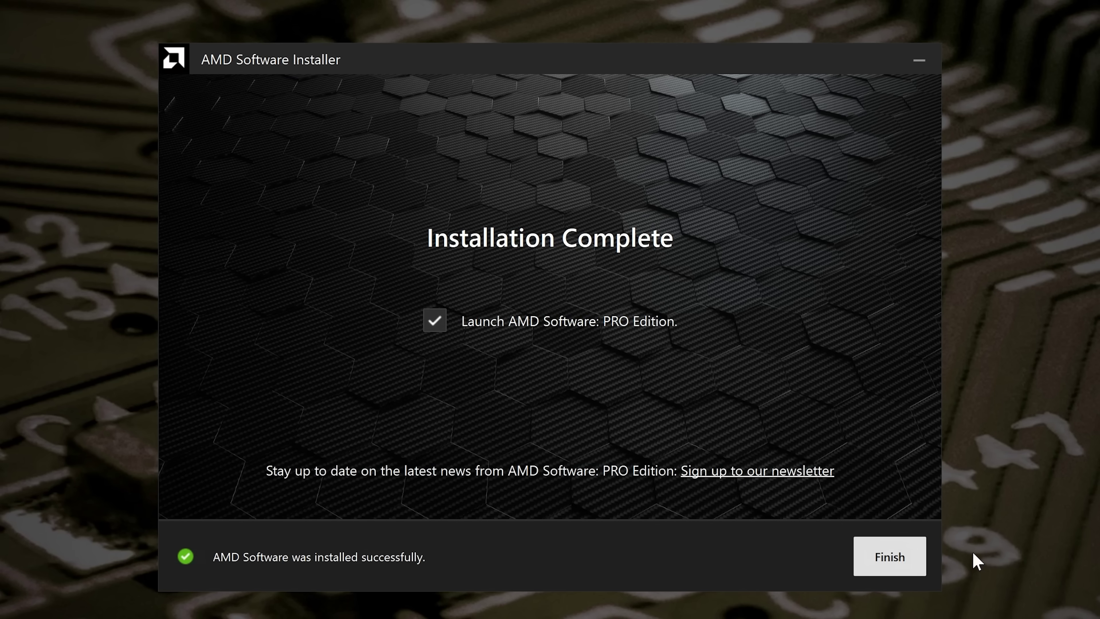
- Finish setup to launch AMD Software and cycle Global Experience presets through HYPR-RX Eco back to Performance
left_click(905, 564)
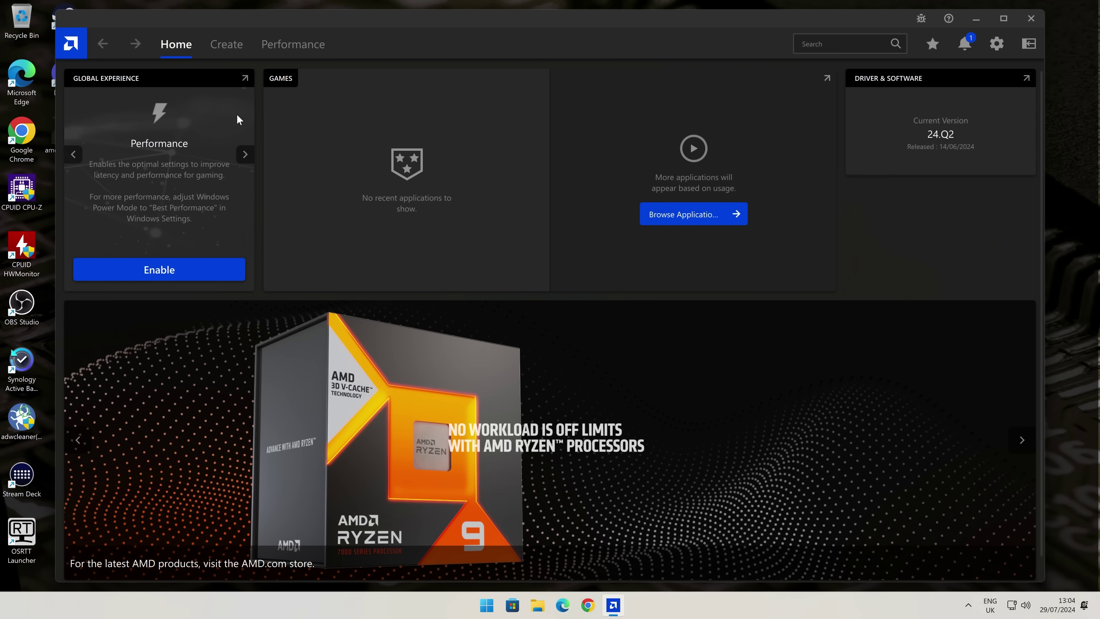
left_click(245, 154)
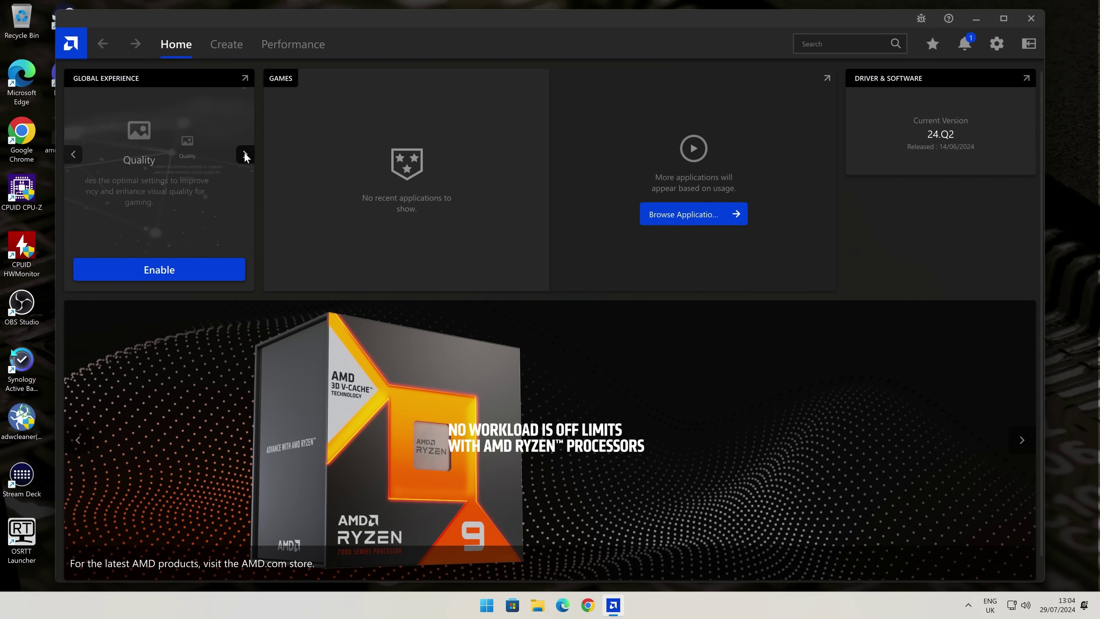
left_click(244, 155)
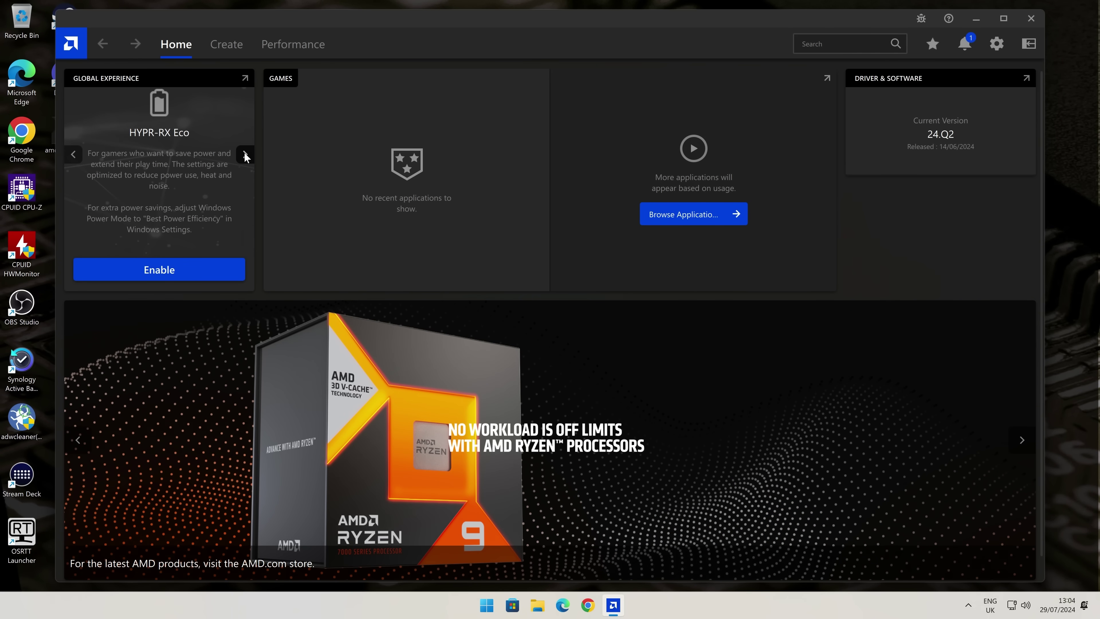
left_click(245, 155)
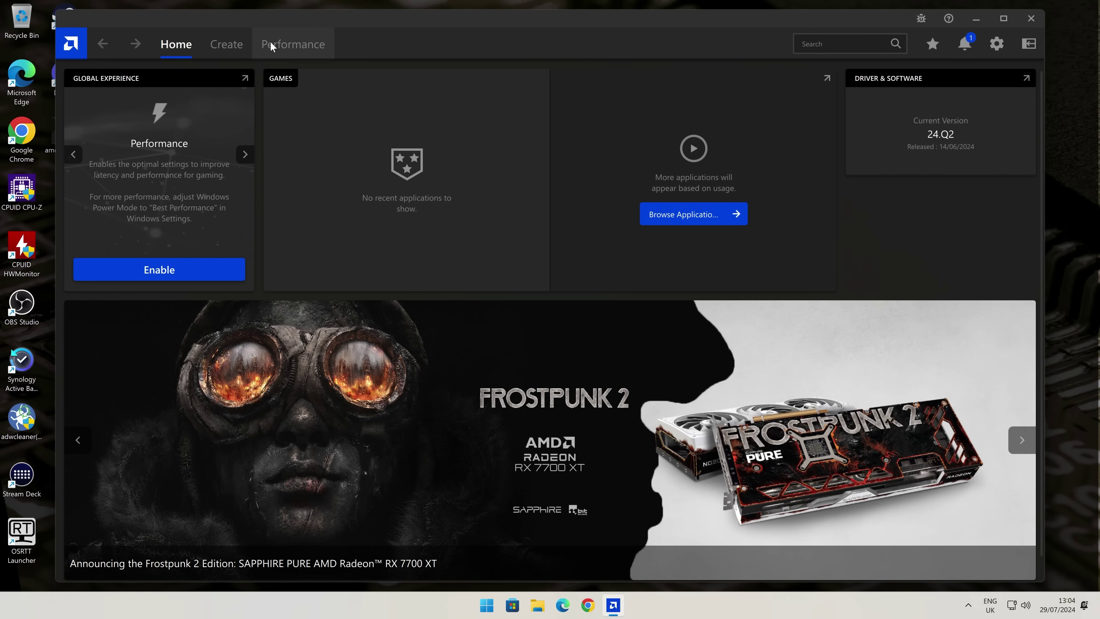
- View the Performance page and the Create library listing 3DMark, then close AMD Software
left_click(270, 44)
left_click(215, 49)
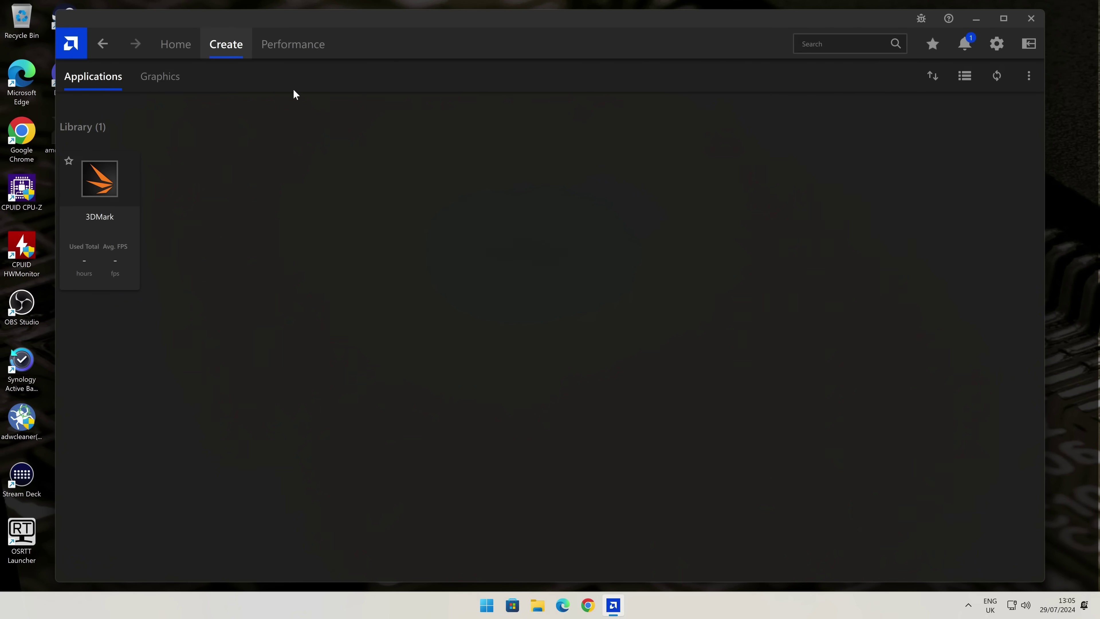
left_click(1031, 19)
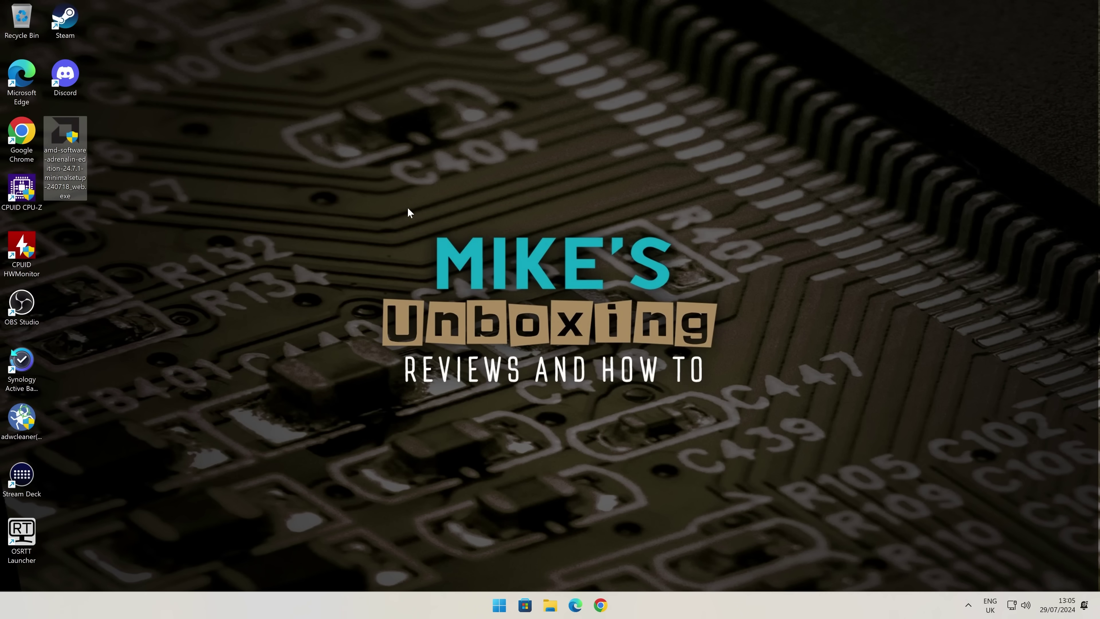